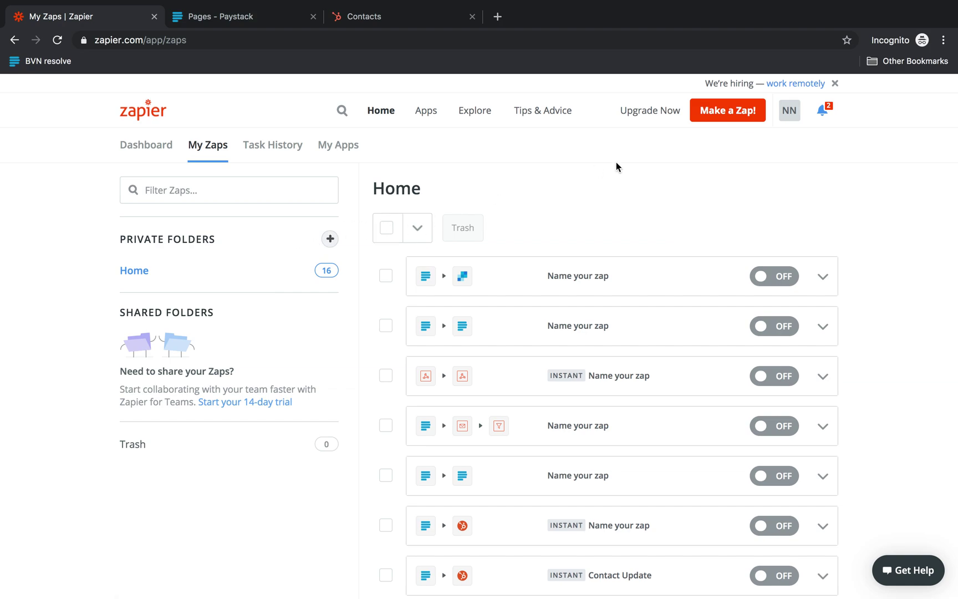
- Create a new zap with Paystack's New Customer trigger and save the trigger choice
left_click(727, 114)
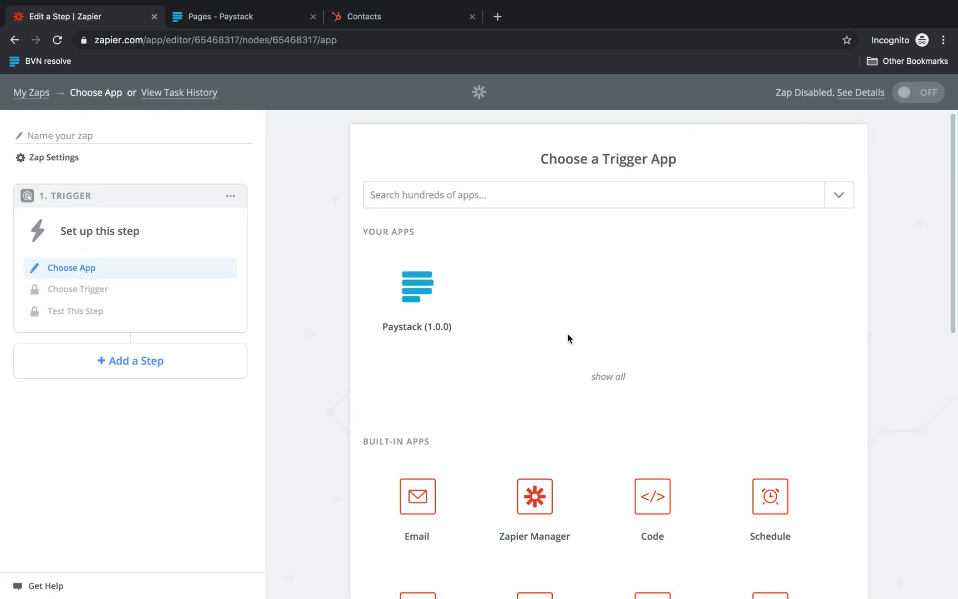
left_click(389, 314)
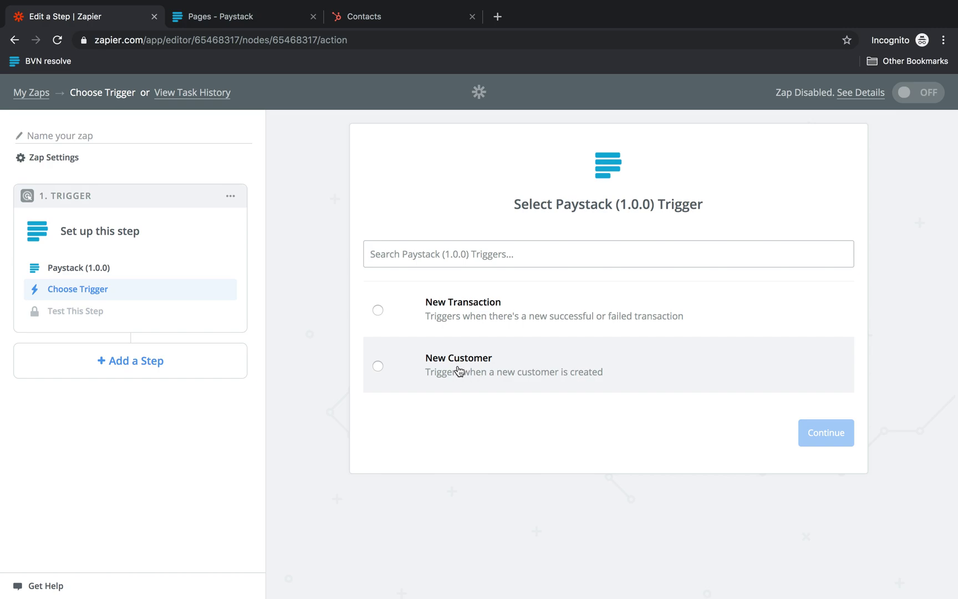
left_click(382, 367)
left_click(811, 435)
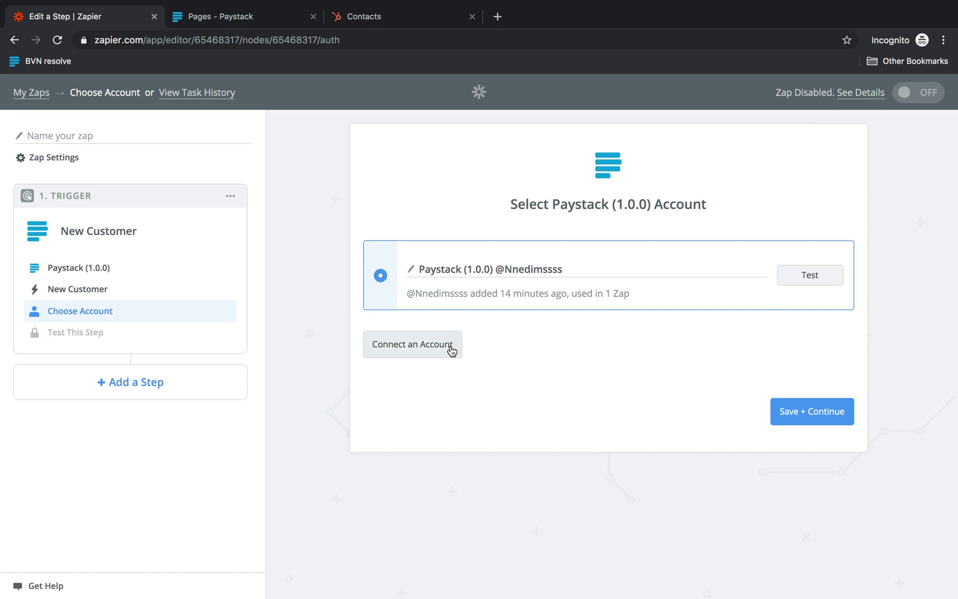
- Start connecting a new Paystack account and copy the Test Secret Key from API Keys & Webhooks
left_click(424, 349)
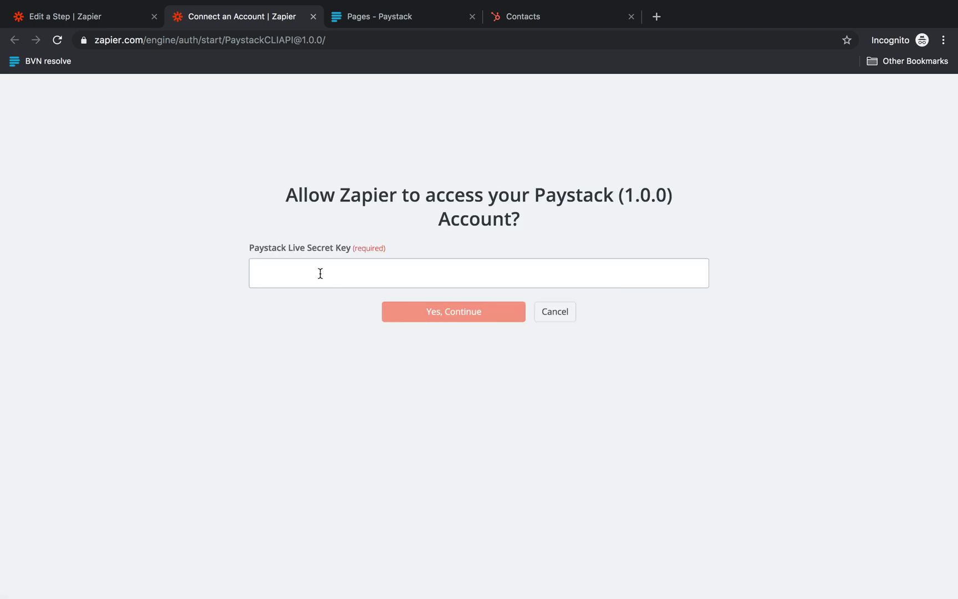
left_click(377, 23)
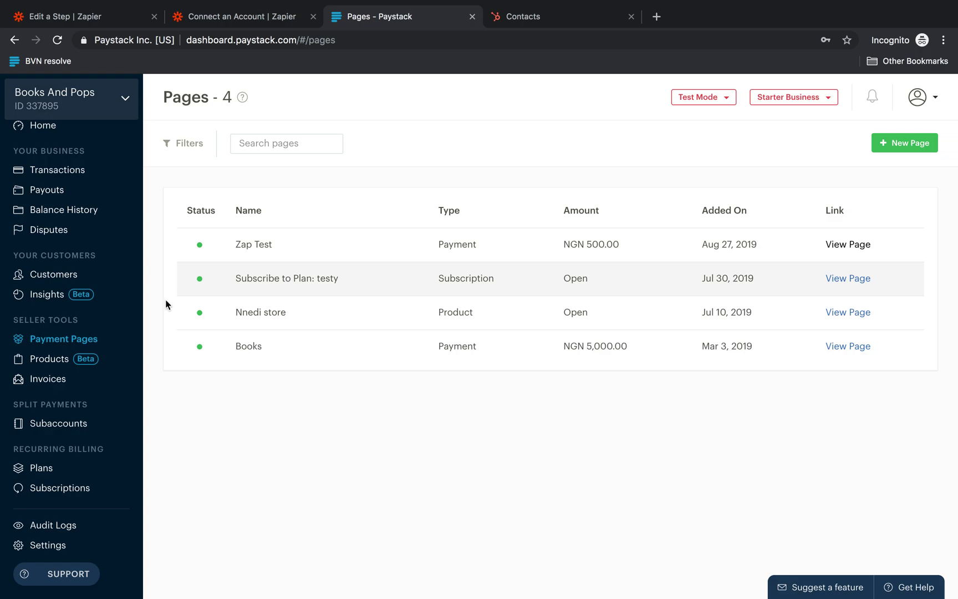
left_click(52, 546)
left_click(636, 149)
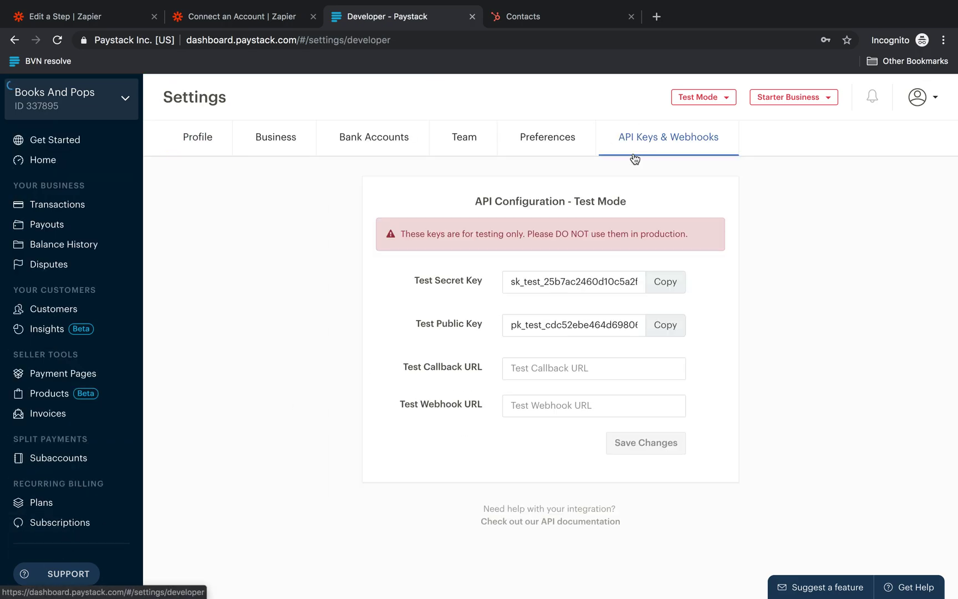
left_click(666, 282)
- Paste the test secret key into Zapier's connection prompt and allow access
left_click(252, 17)
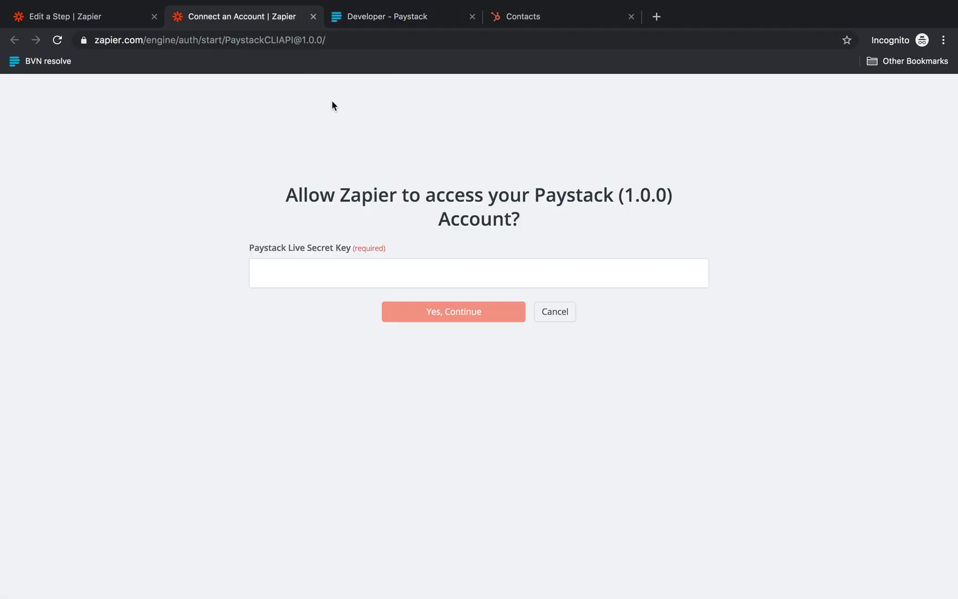
left_click(360, 274)
key("super+v")
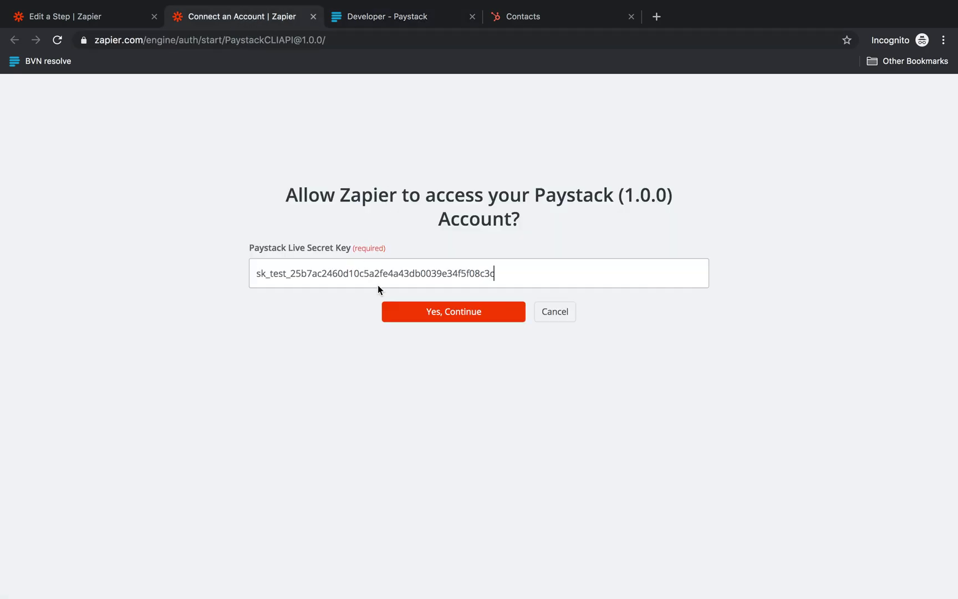
left_click(422, 314)
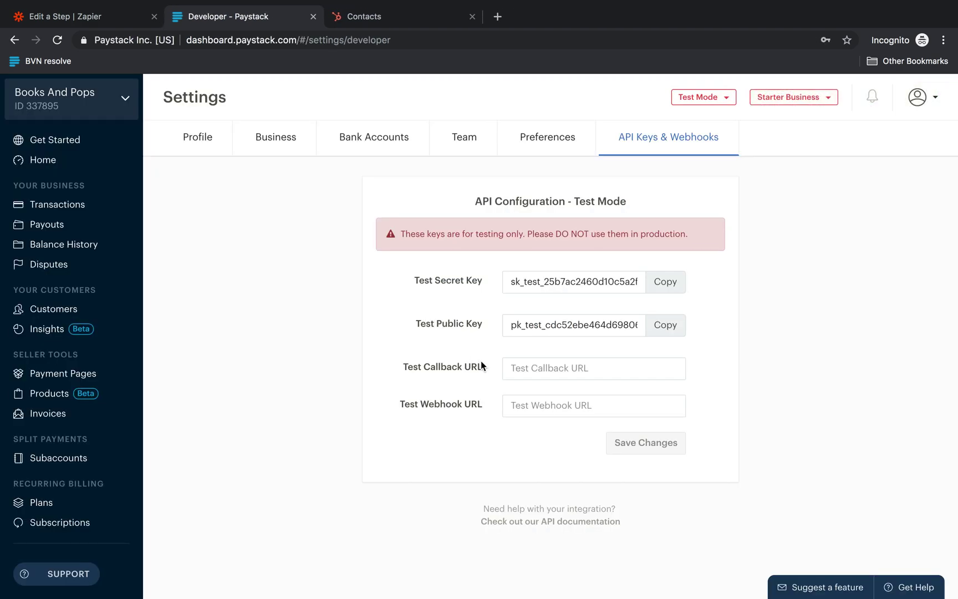
- Save the Books and Pops account as the Paystack trigger's account
left_click(104, 17)
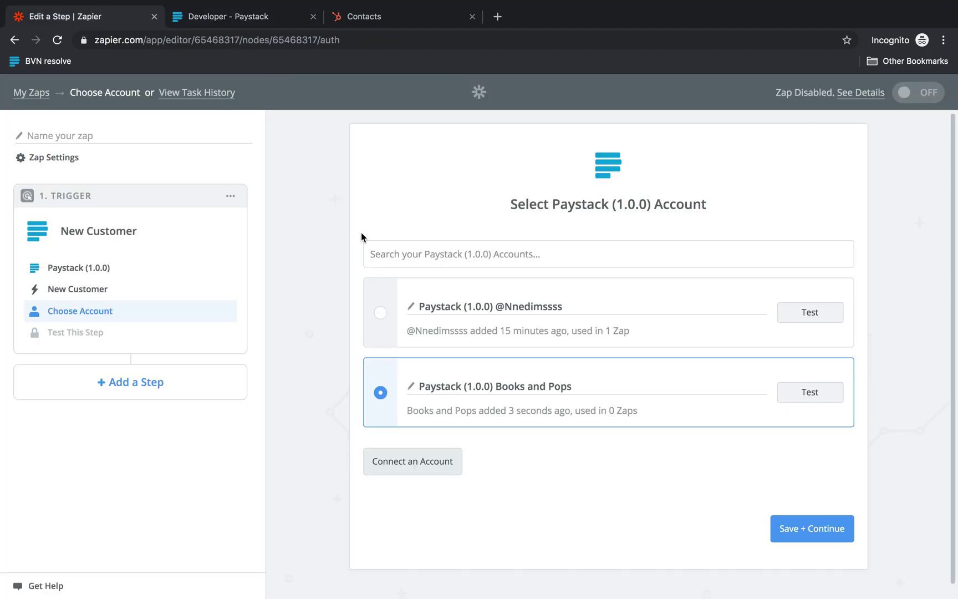
scroll(430, 387, "down", 1)
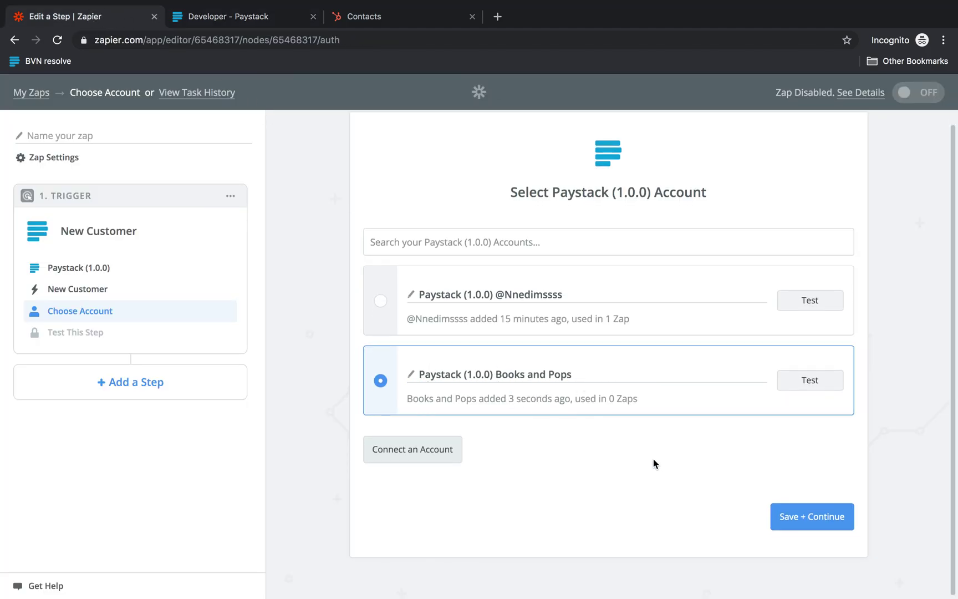
left_click(805, 518)
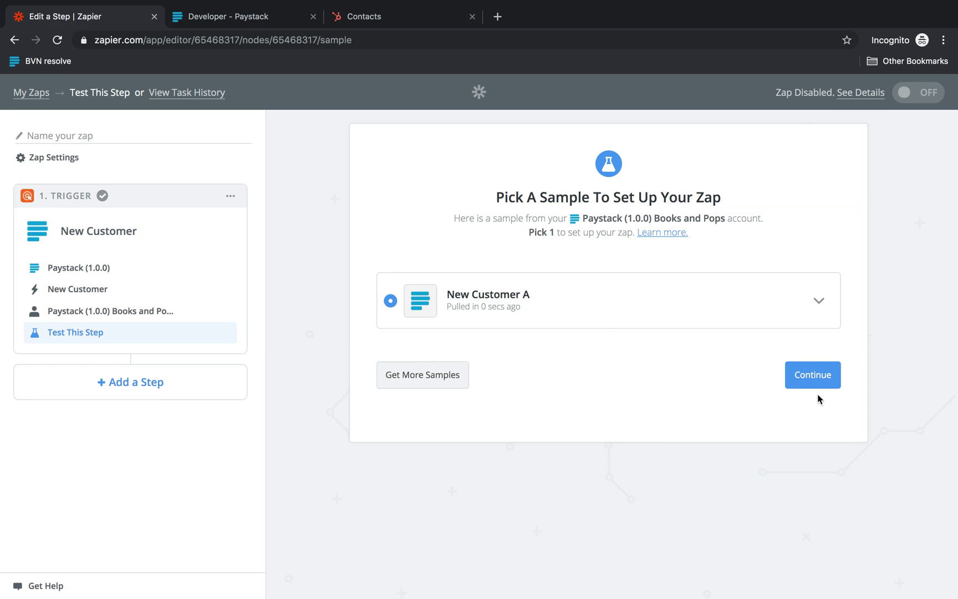
- Accept the New Customer A sample and choose HubSpot CRM's Create or Update Contact action
left_click(813, 376)
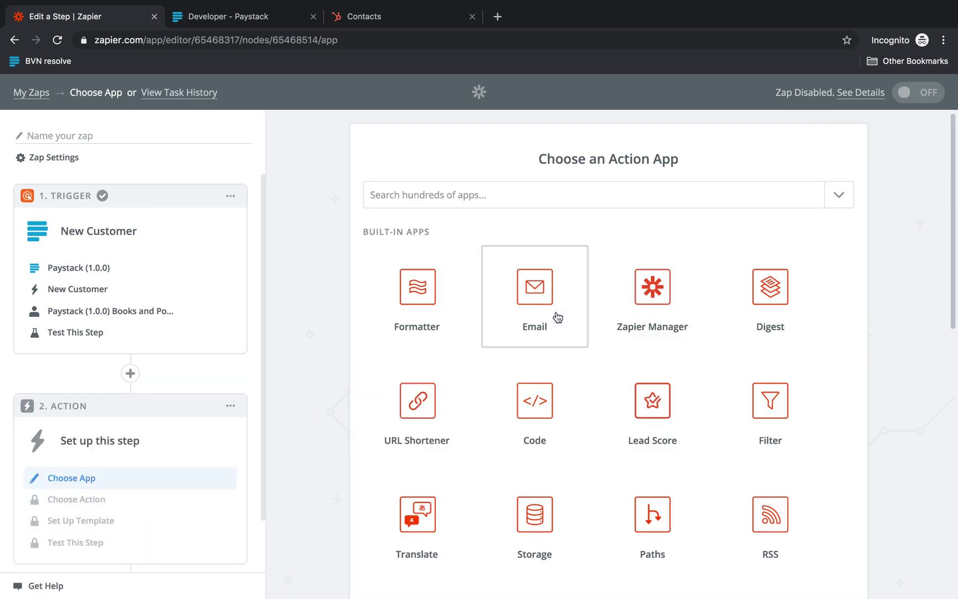
left_click(469, 196)
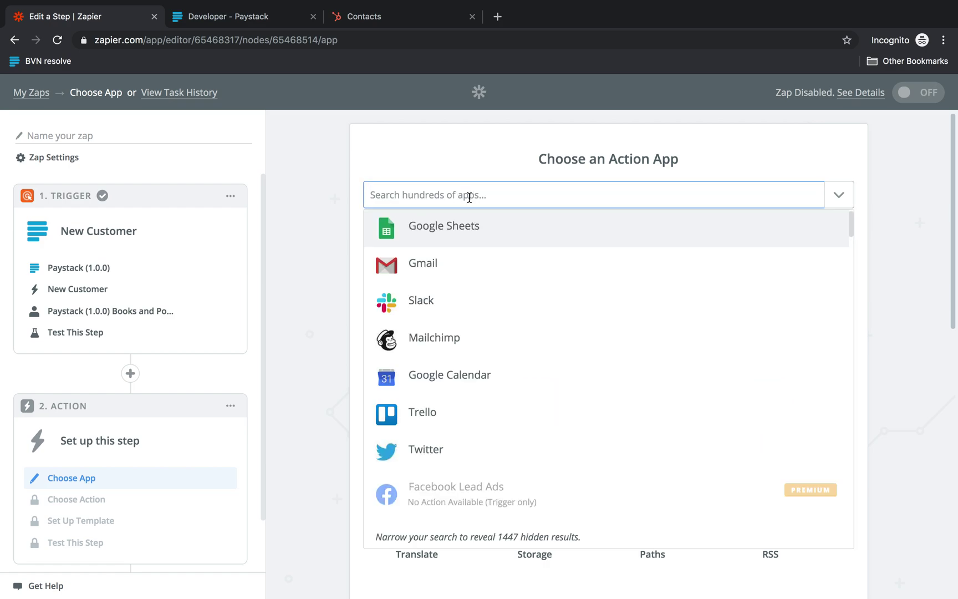
type("hu")
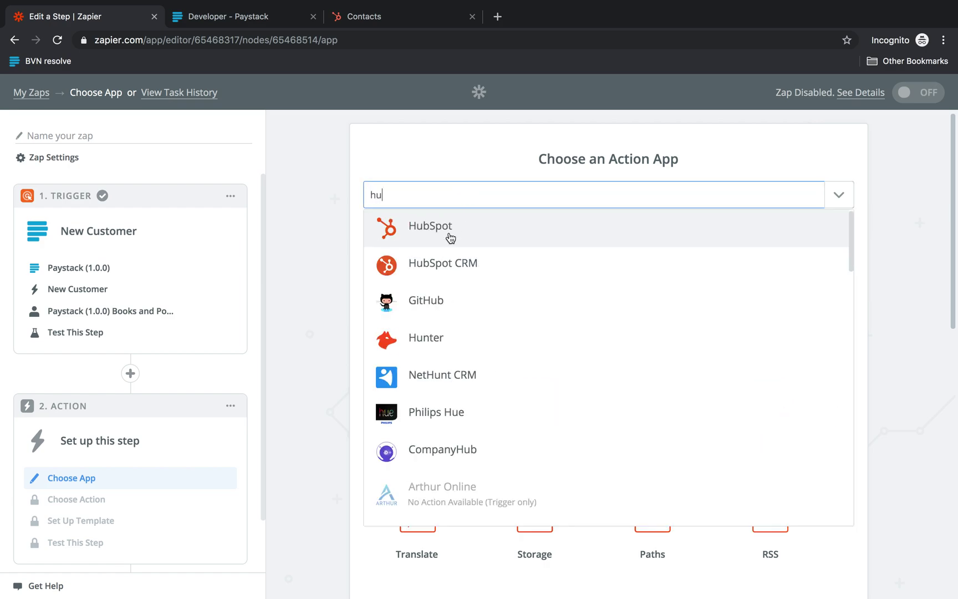
left_click(443, 263)
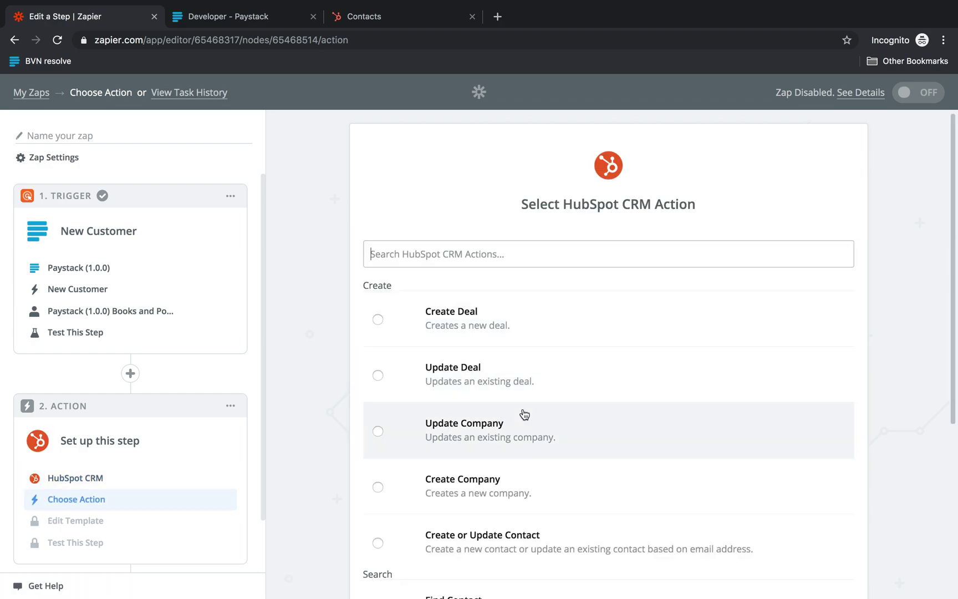
scroll(524, 412, "down", 3)
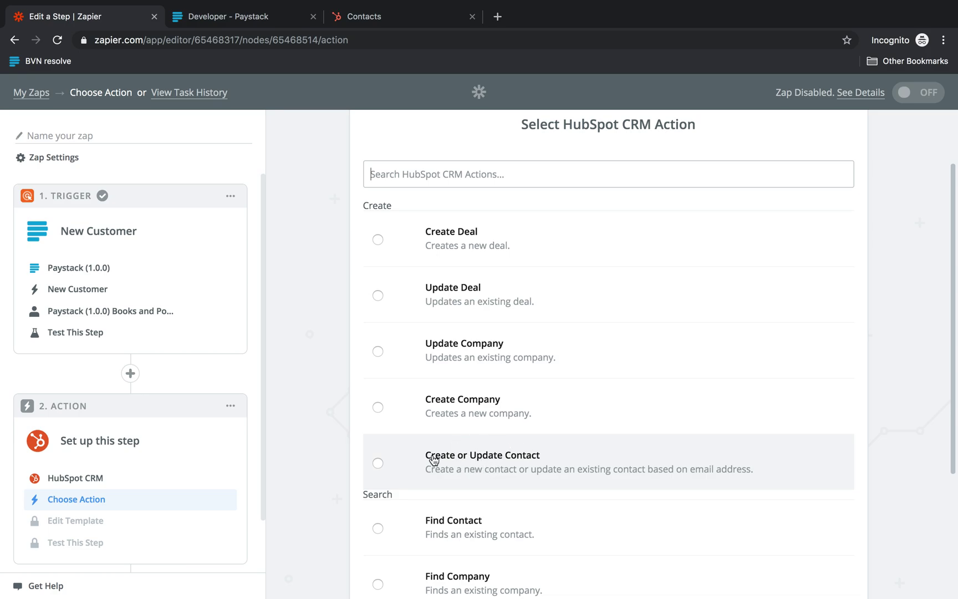
left_click(409, 456)
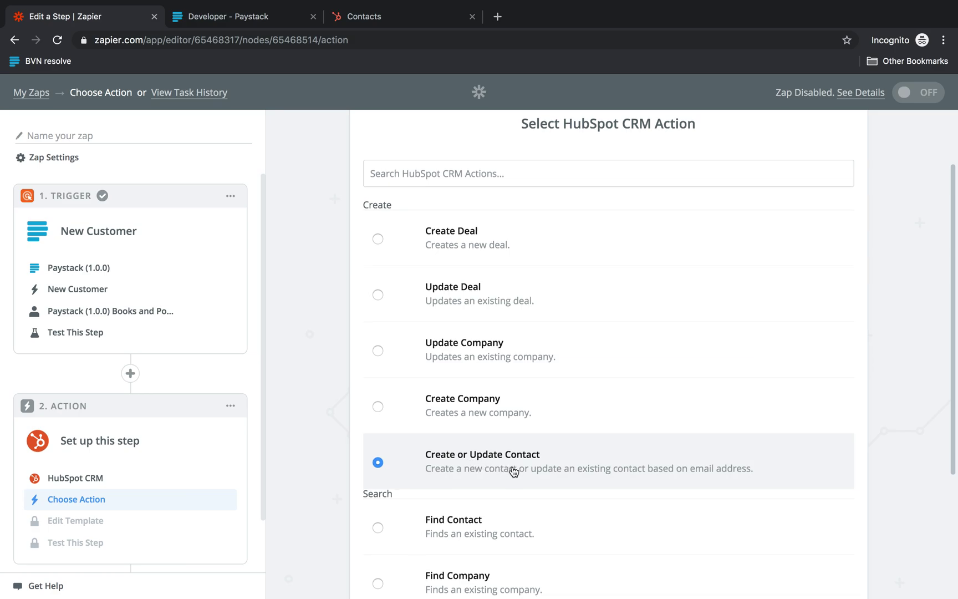
scroll(510, 470, "down", 3)
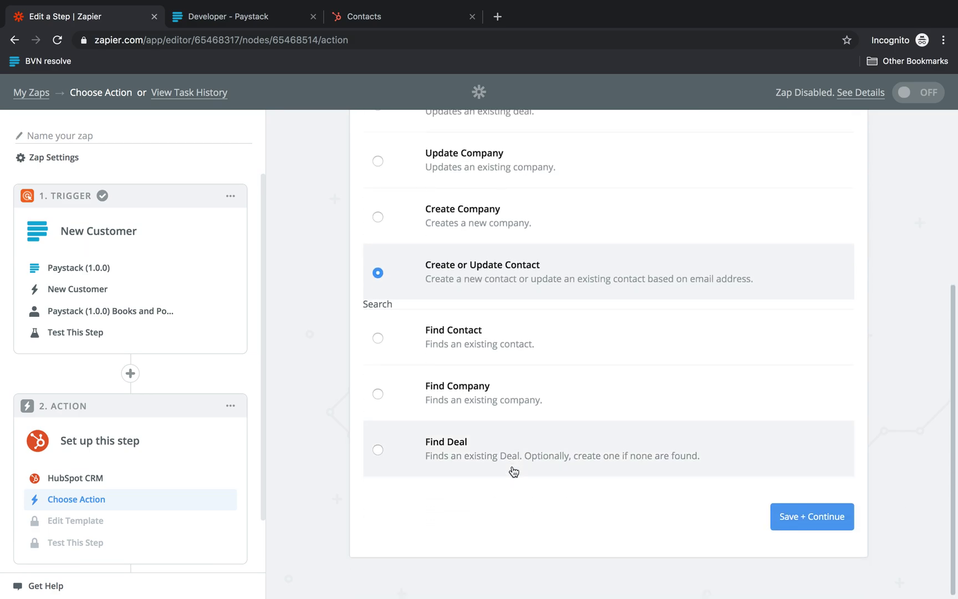
- Save the HubSpot action, connect a HubSpot CRM Hub account and save it
left_click(791, 516)
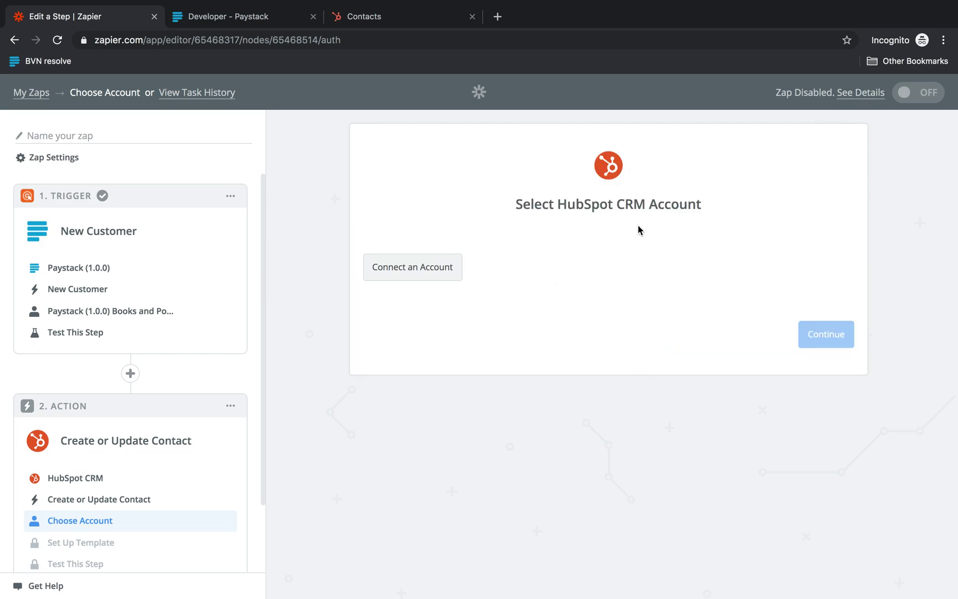
left_click(411, 272)
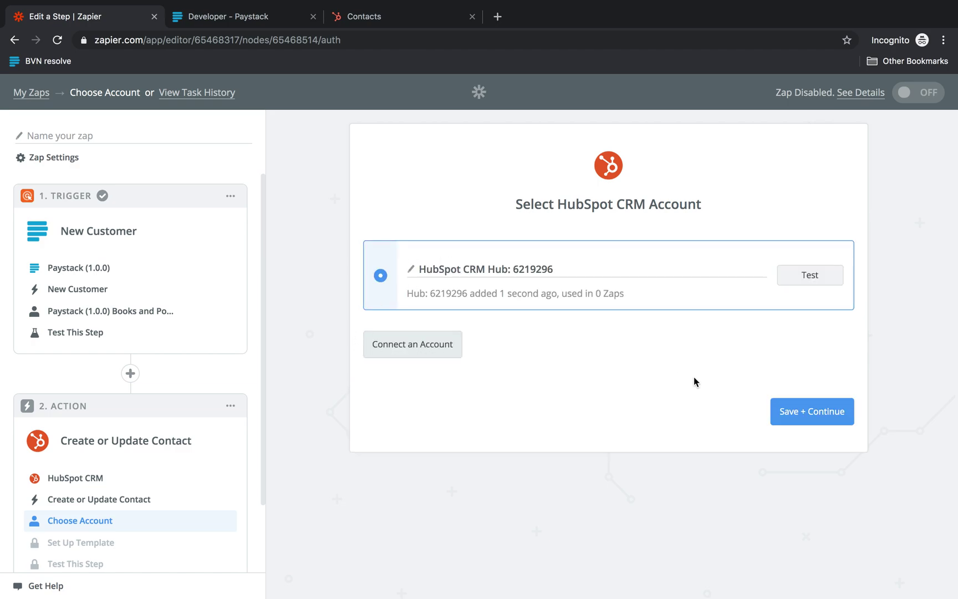
left_click(802, 415)
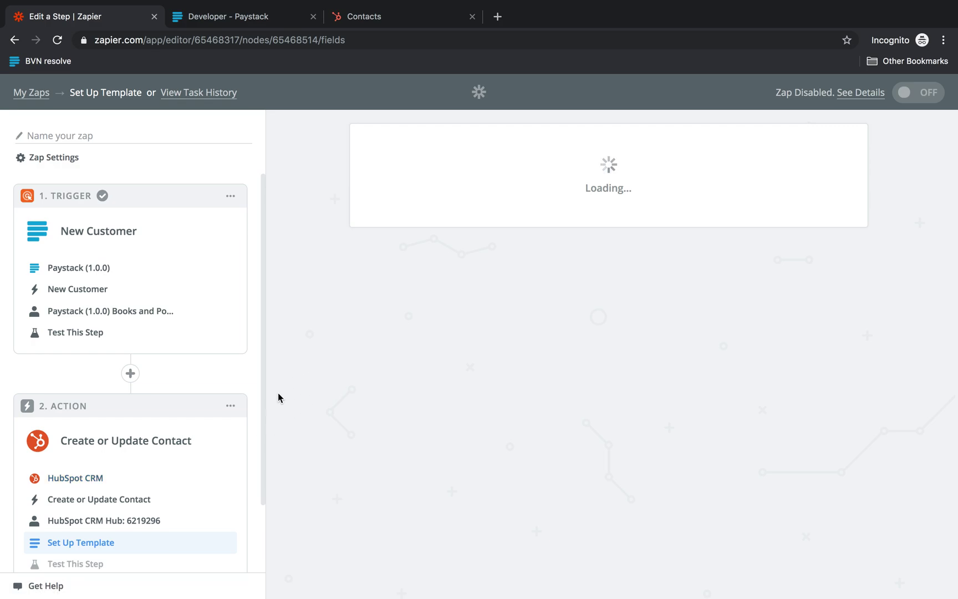
- Map the customer's Email to Contact Email and First Name to First Name
scroll(247, 436, "down", 2)
scroll(247, 433, "down", 1)
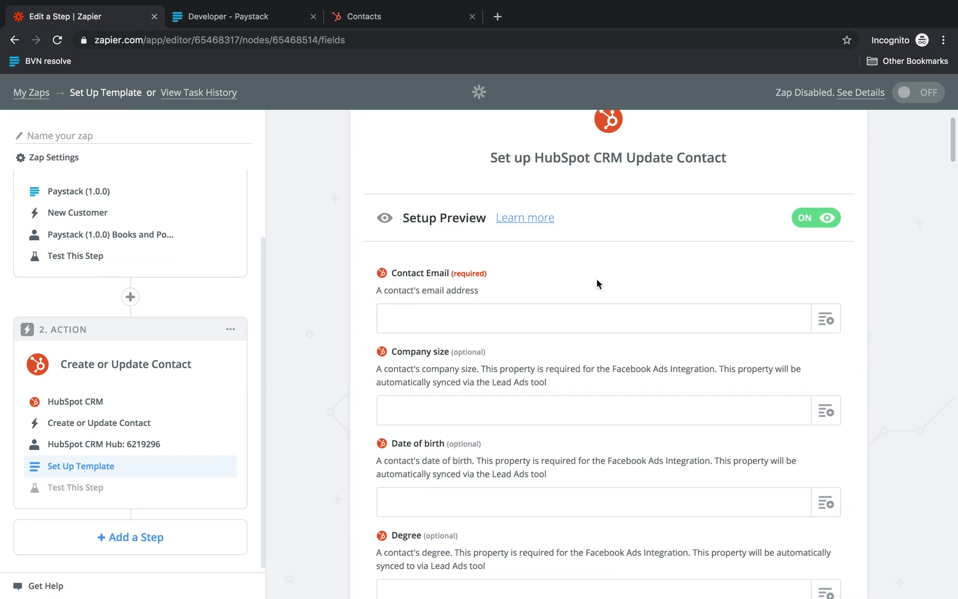
left_click(826, 326)
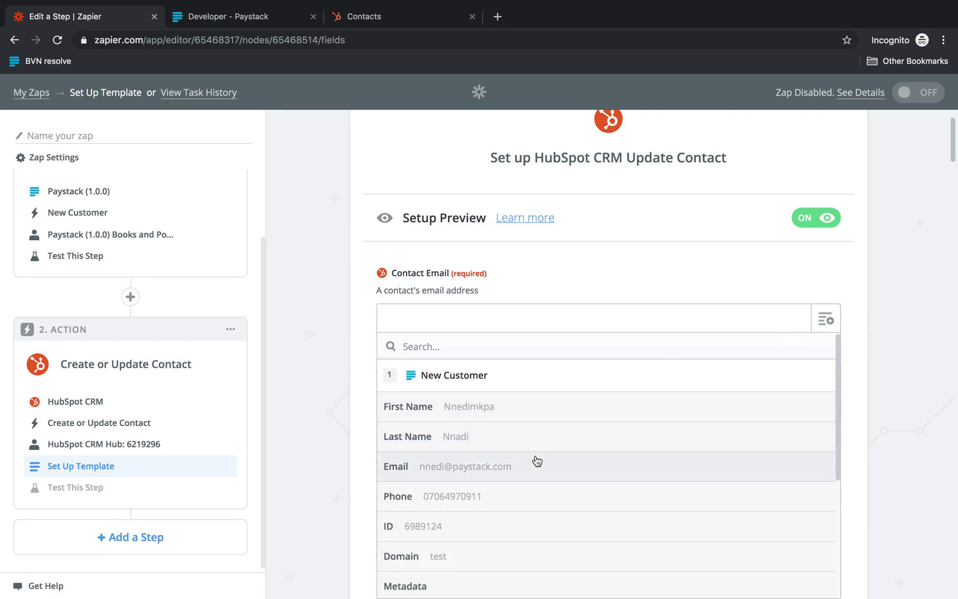
left_click(494, 466)
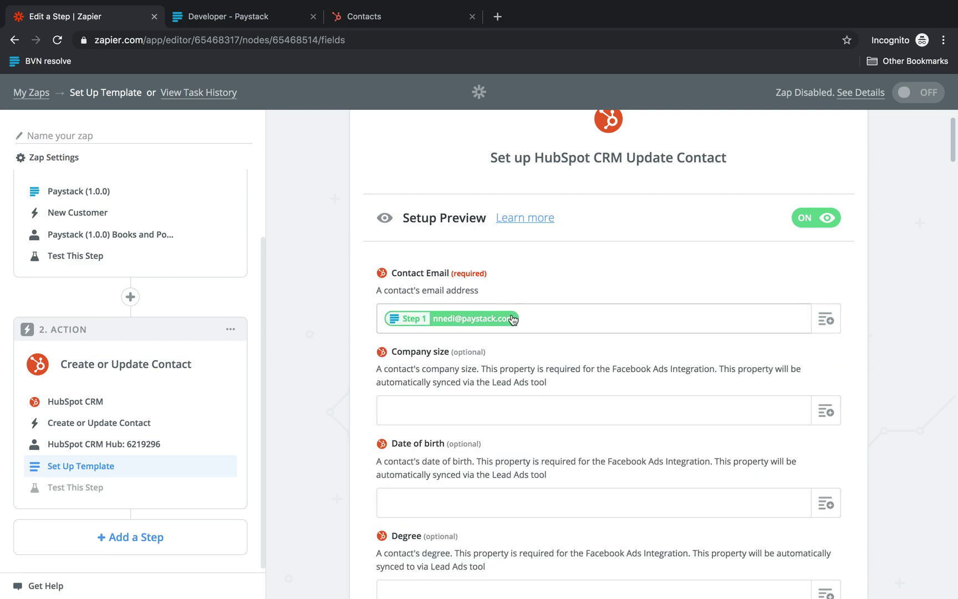
scroll(541, 337, "down", 10)
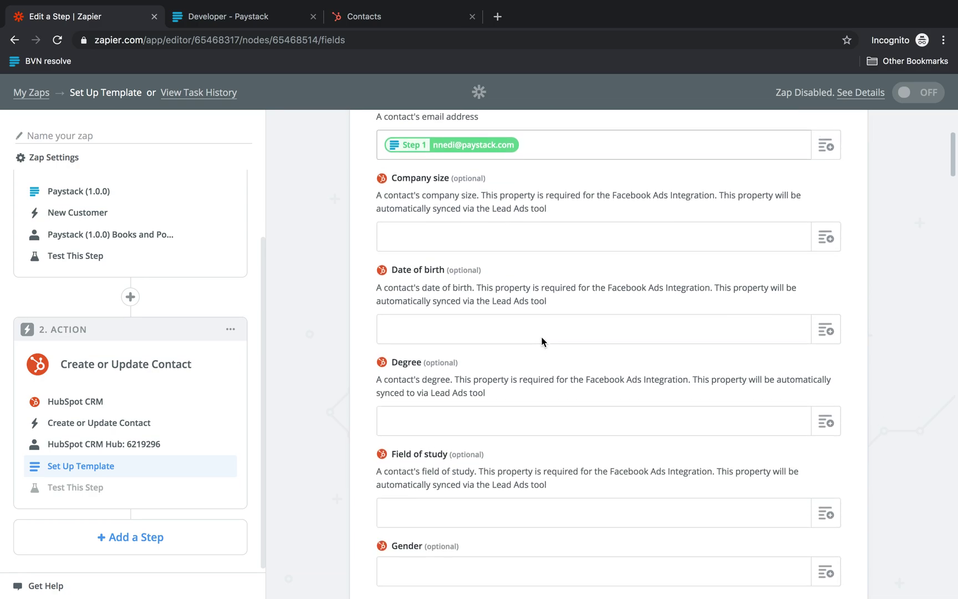
scroll(541, 340, "down", 10)
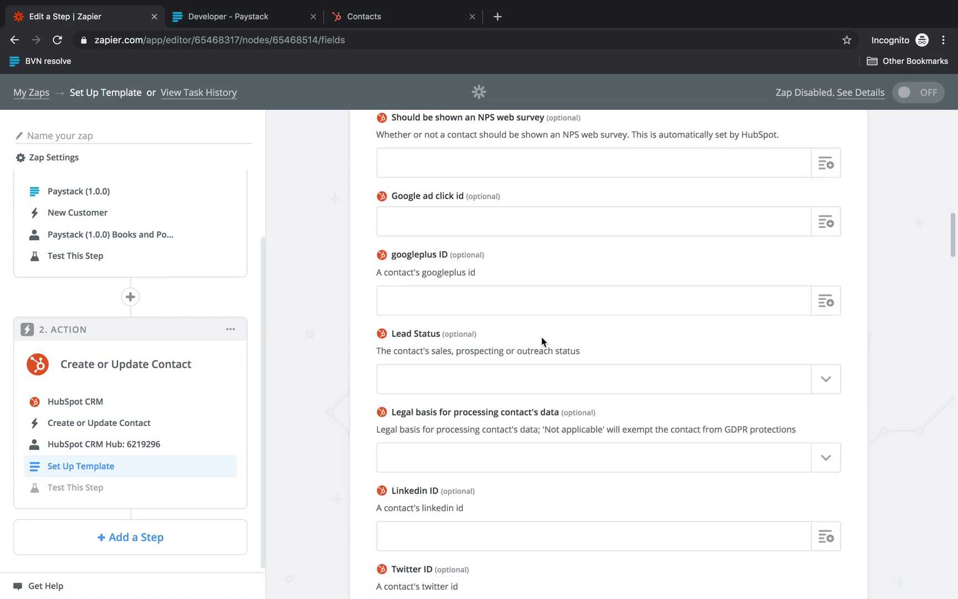
scroll(542, 340, "down", 10)
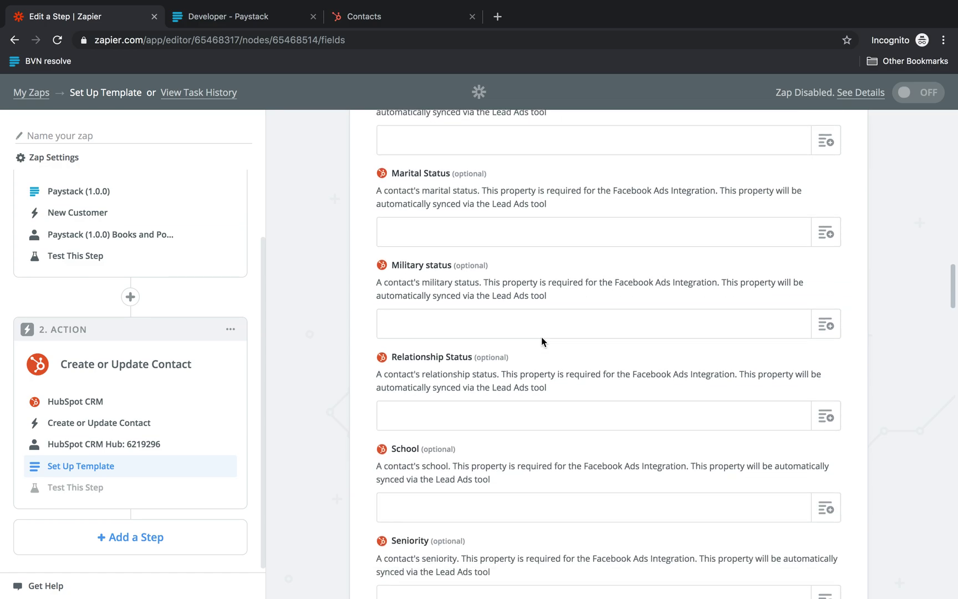
scroll(541, 341, "down", 2)
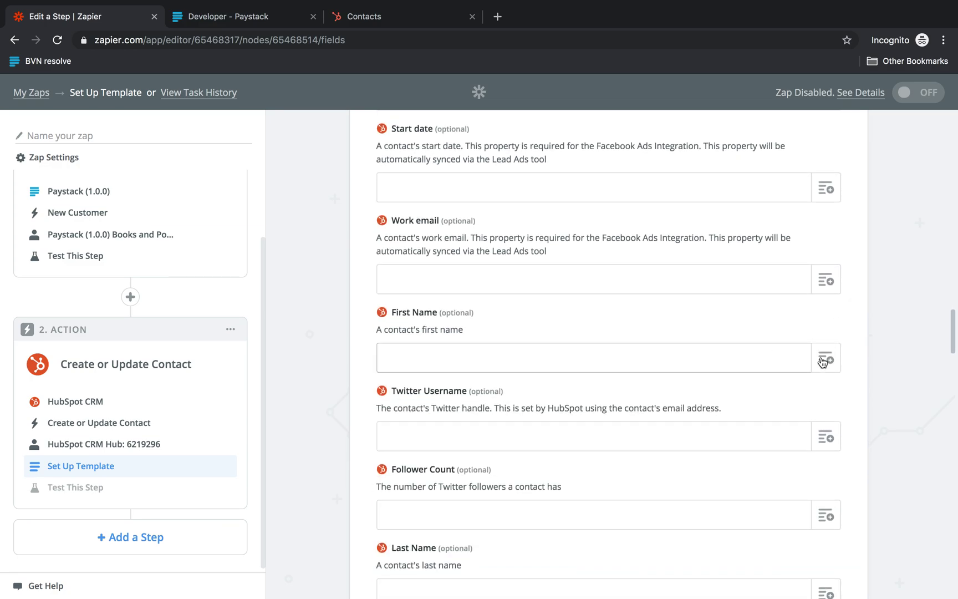
left_click(827, 360)
left_click(511, 453)
- Map the customer's Last Name to Last Name and Phone to Mobile Phone Number
scroll(611, 481, "down", 5)
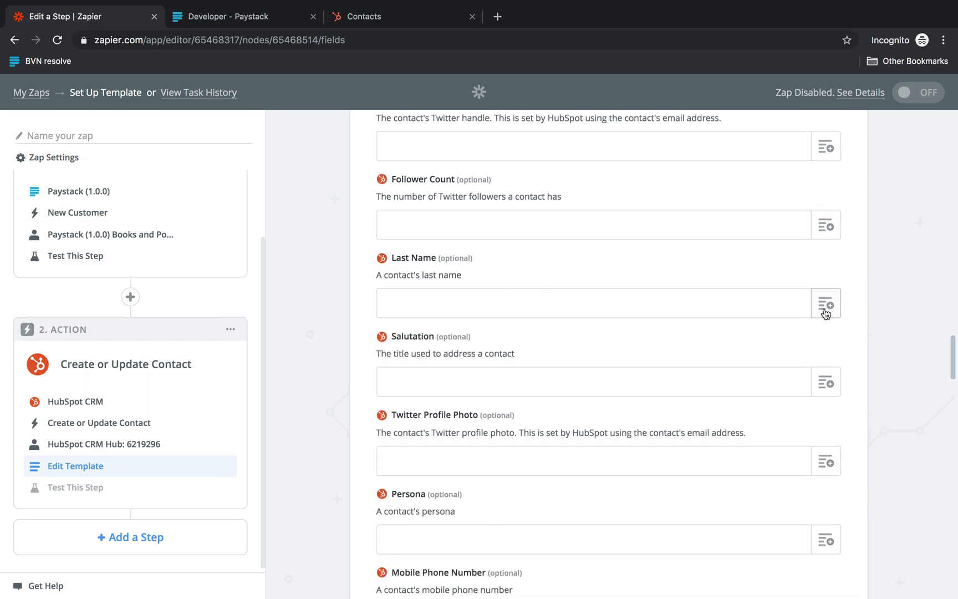
left_click(827, 314)
left_click(524, 421)
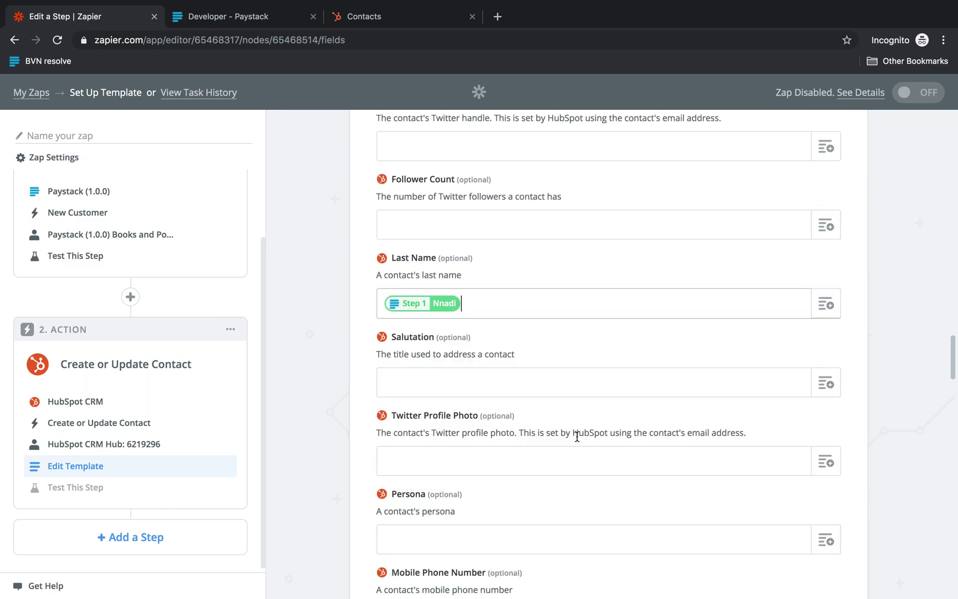
scroll(578, 438, "down", 7)
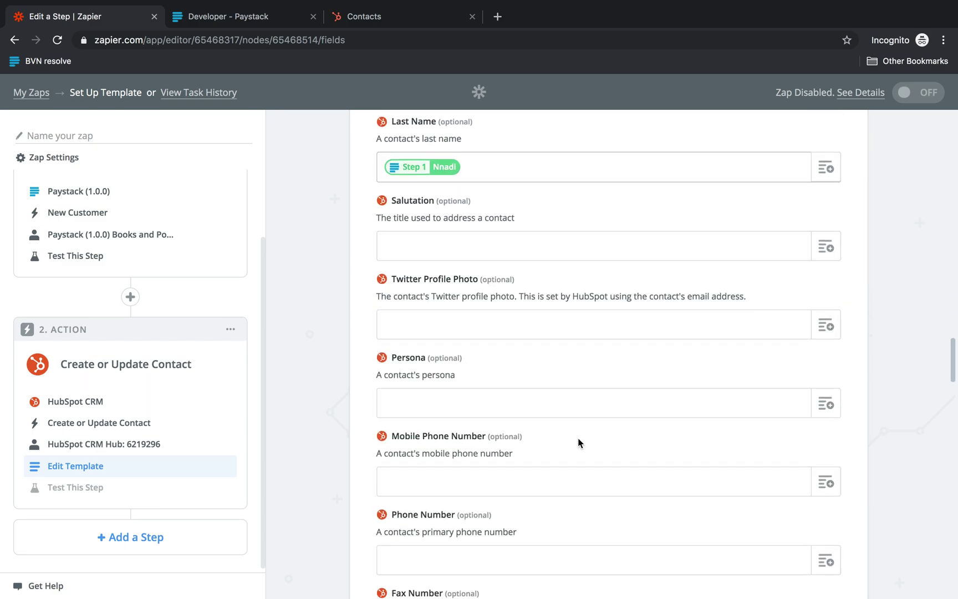
left_click(825, 233)
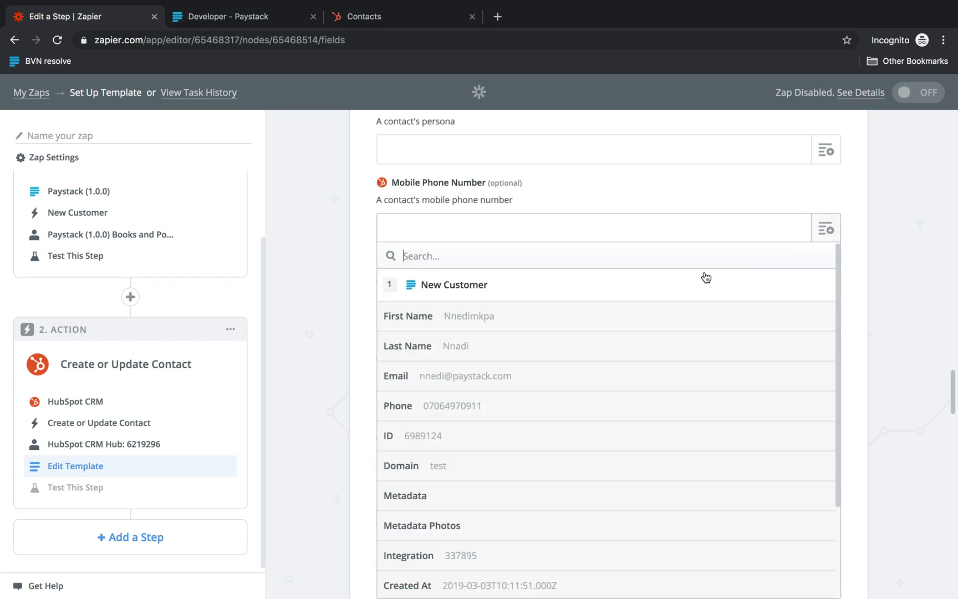
left_click(495, 407)
scroll(519, 377, "down", 7)
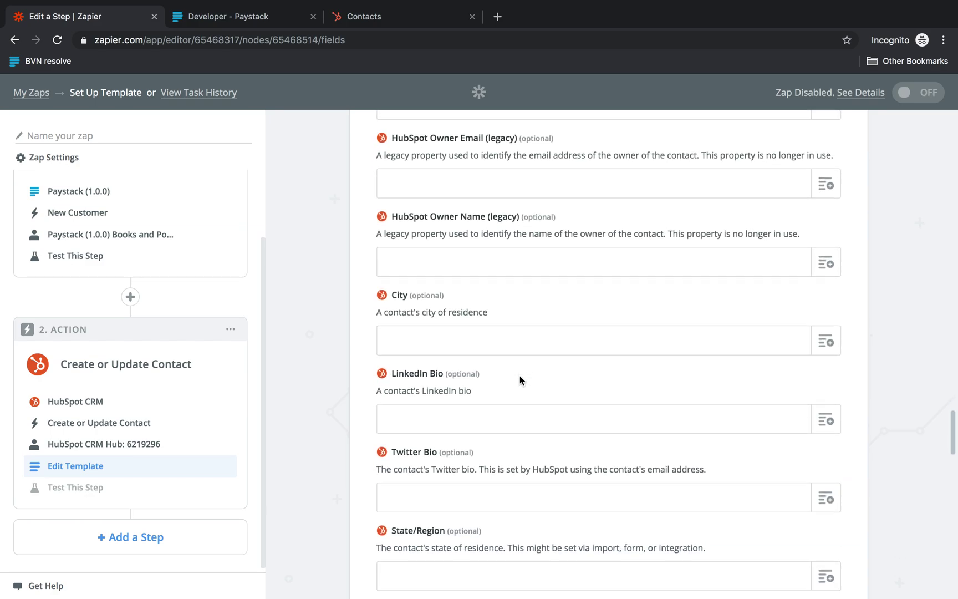
scroll(519, 380, "down", 20)
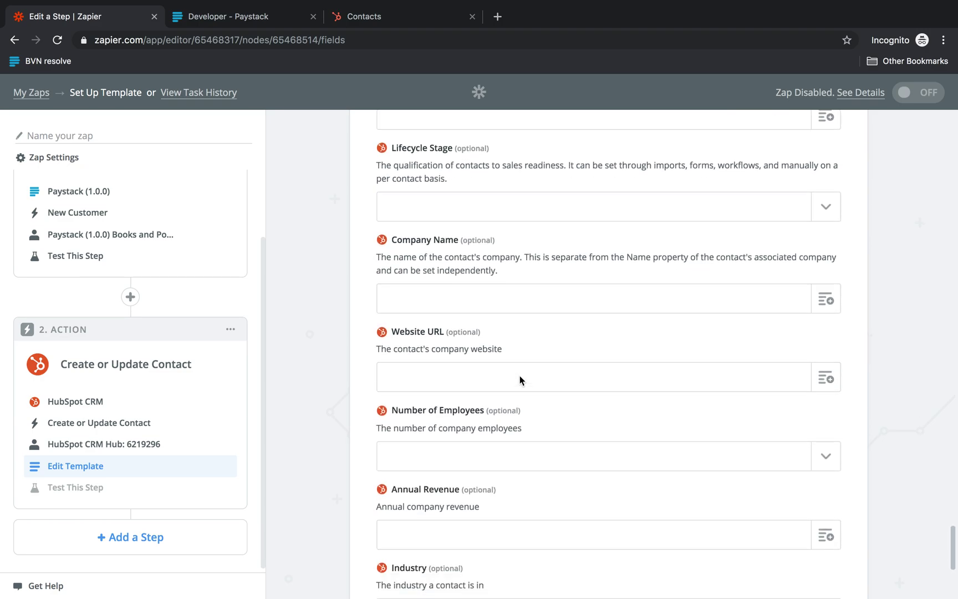
scroll(520, 375, "down", 5)
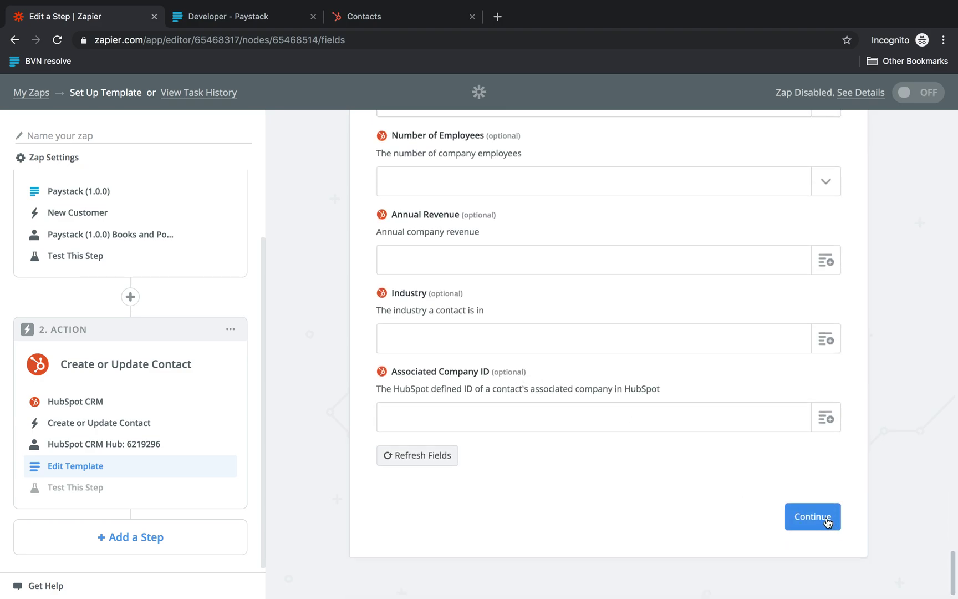
- Save the field mapping, check the empty HubSpot Contacts list, then review the test contact preview
left_click(813, 517)
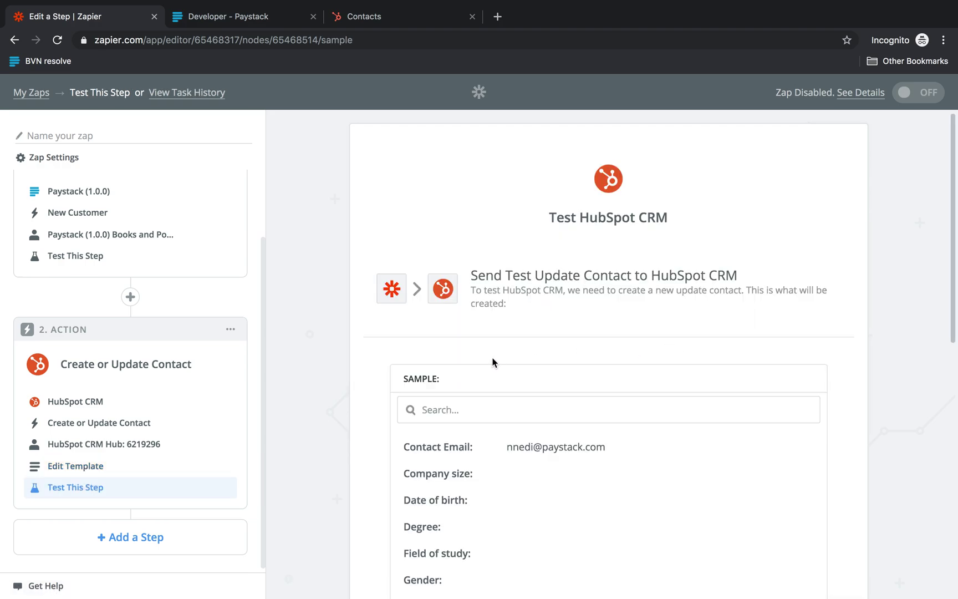
left_click(384, 19)
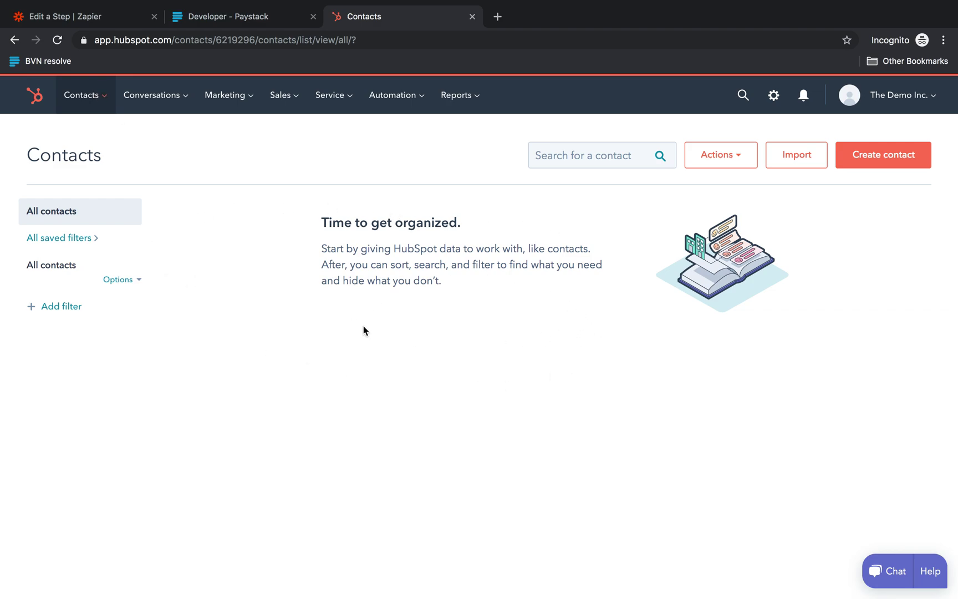
left_click(103, 22)
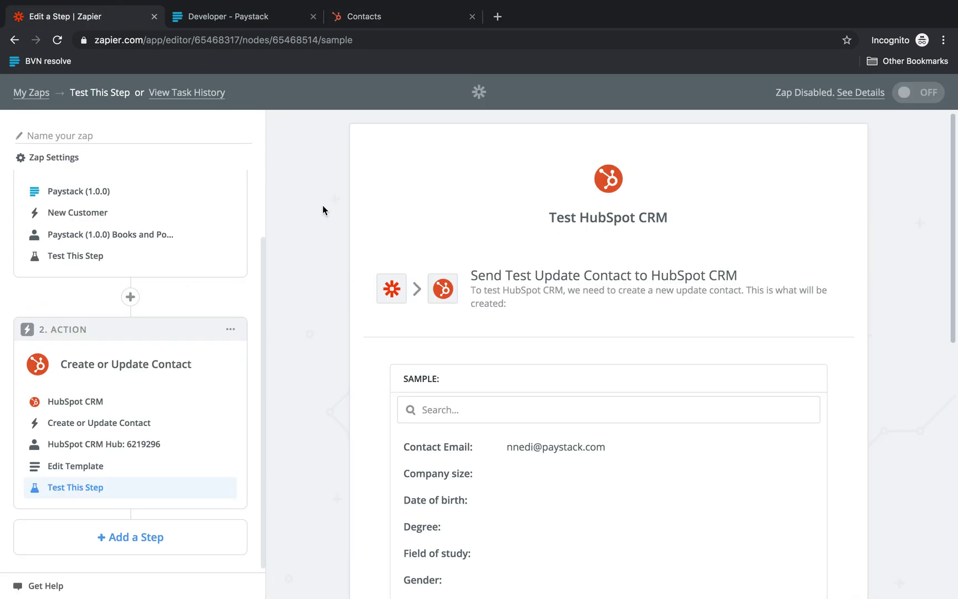
scroll(385, 316, "down", 3)
scroll(481, 335, "down", 2)
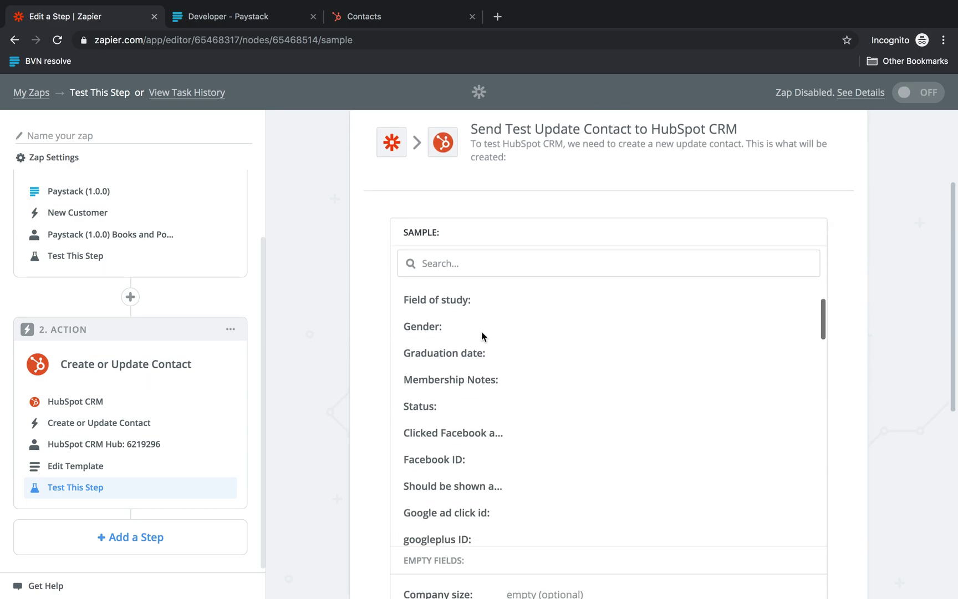
scroll(481, 336, "down", 10)
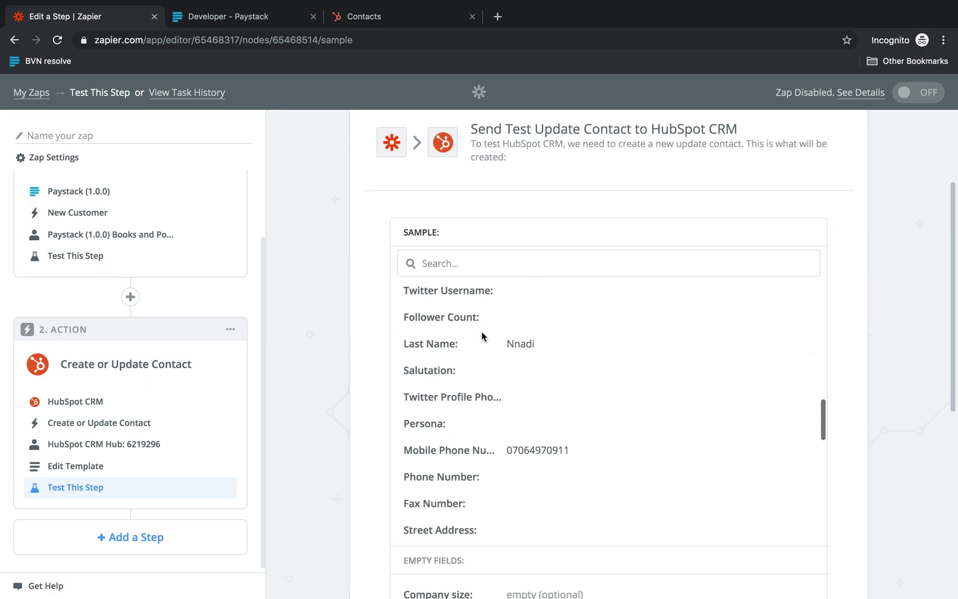
scroll(481, 333, "down", 5)
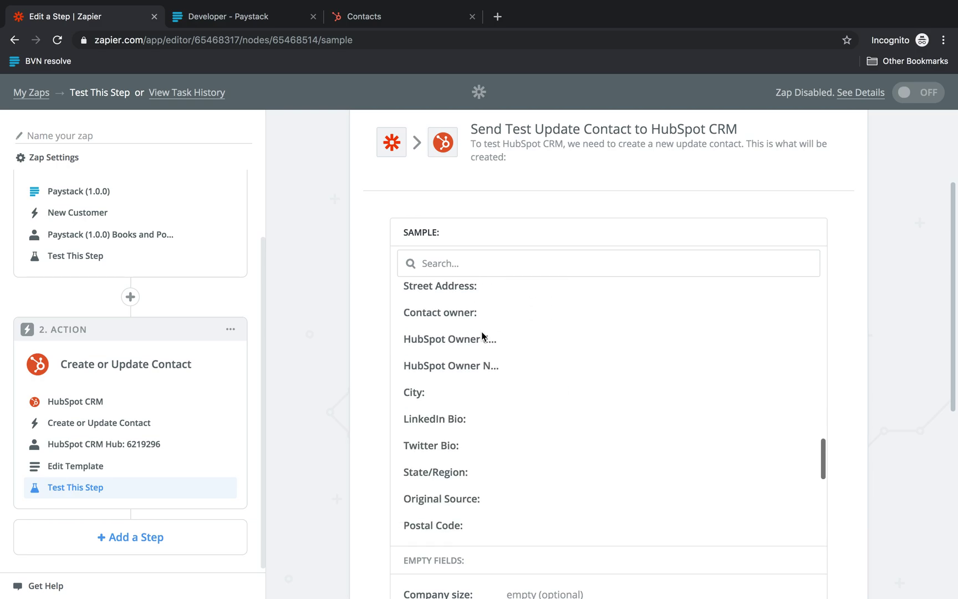
scroll(482, 333, "down", 7)
scroll(636, 192, "down", 1)
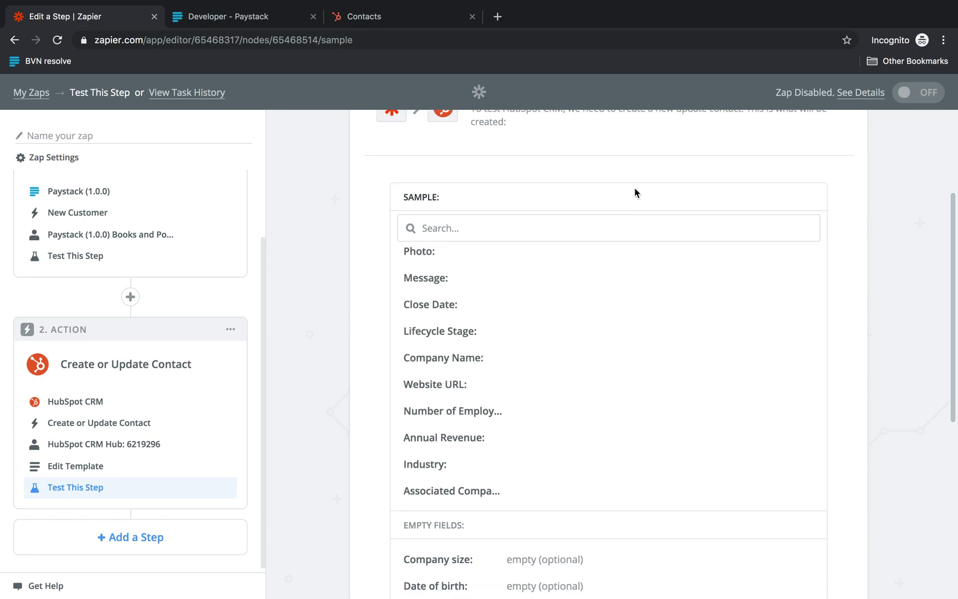
scroll(636, 193, "down", 6)
scroll(636, 192, "down", 3)
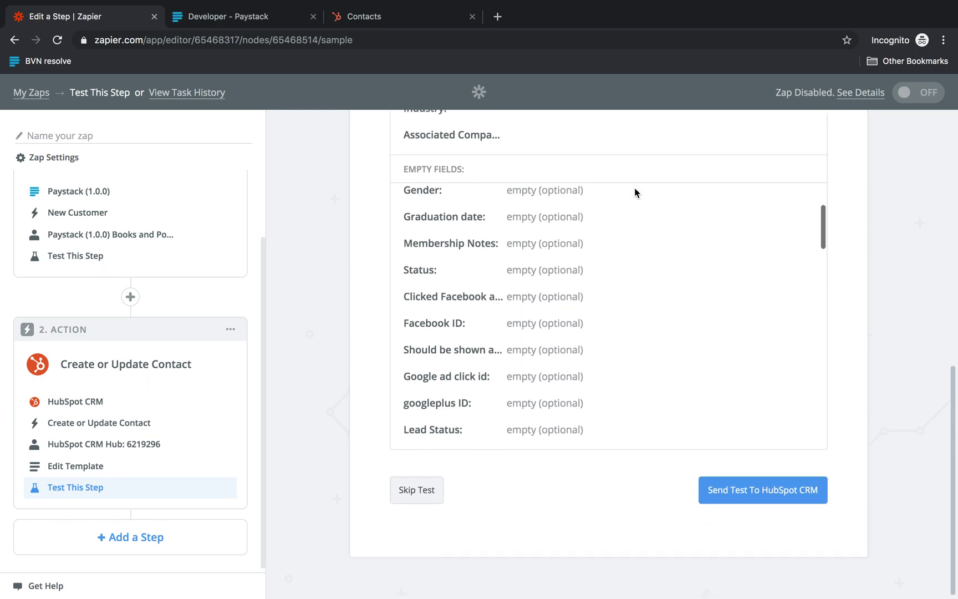
- Send the test contact to HubSpot CRM and finish the action step
left_click(739, 491)
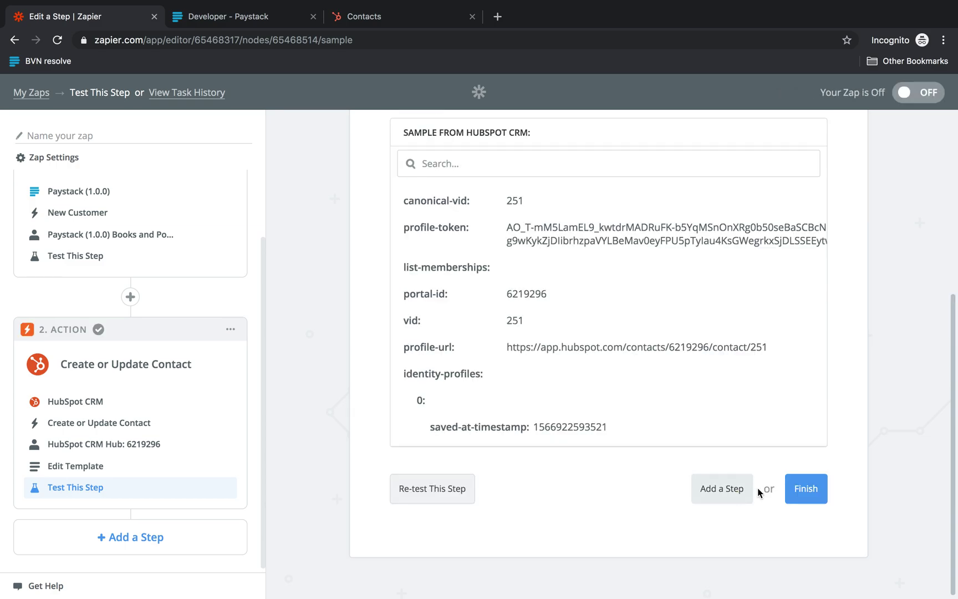
left_click(816, 489)
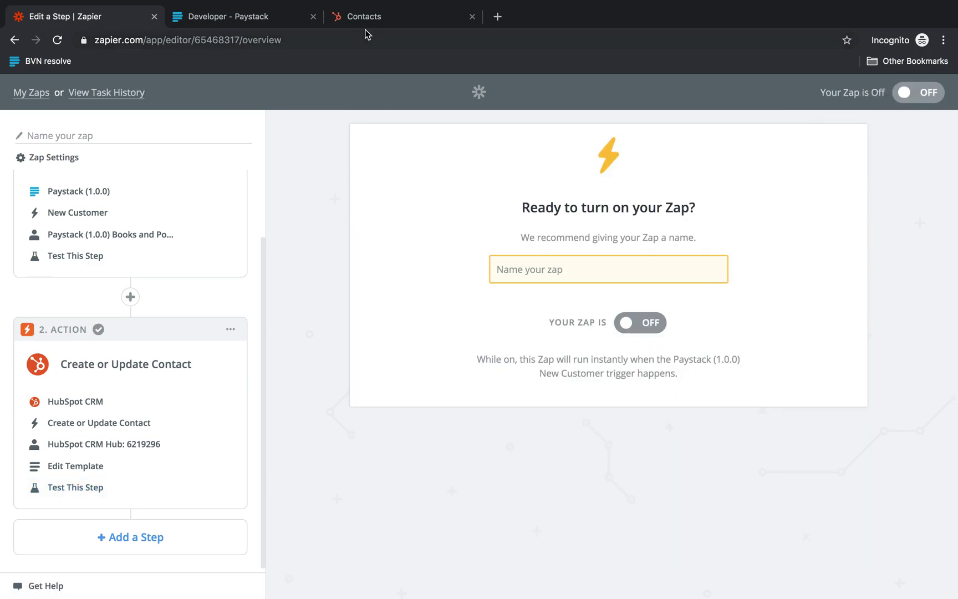
- Reload the HubSpot Contacts list to show the new Paystack test contact
left_click(371, 18)
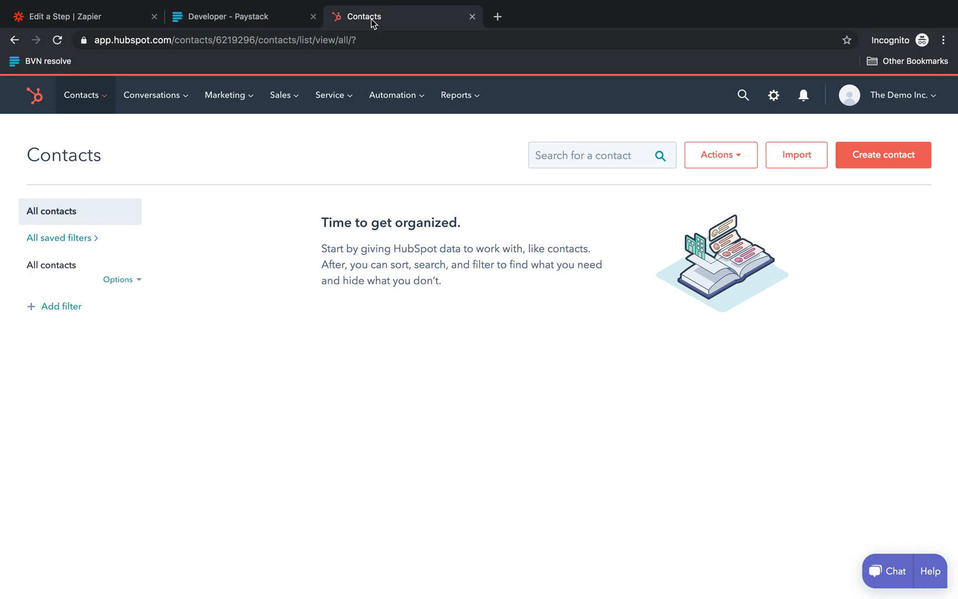
left_click(57, 41)
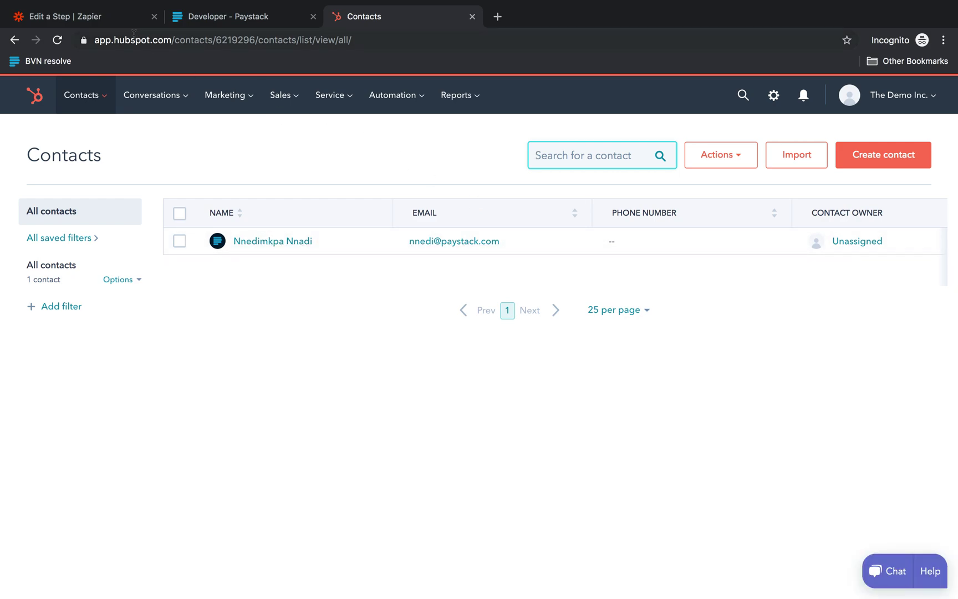
- Name the zap 'Contact Update' and switch it on
left_click(94, 25)
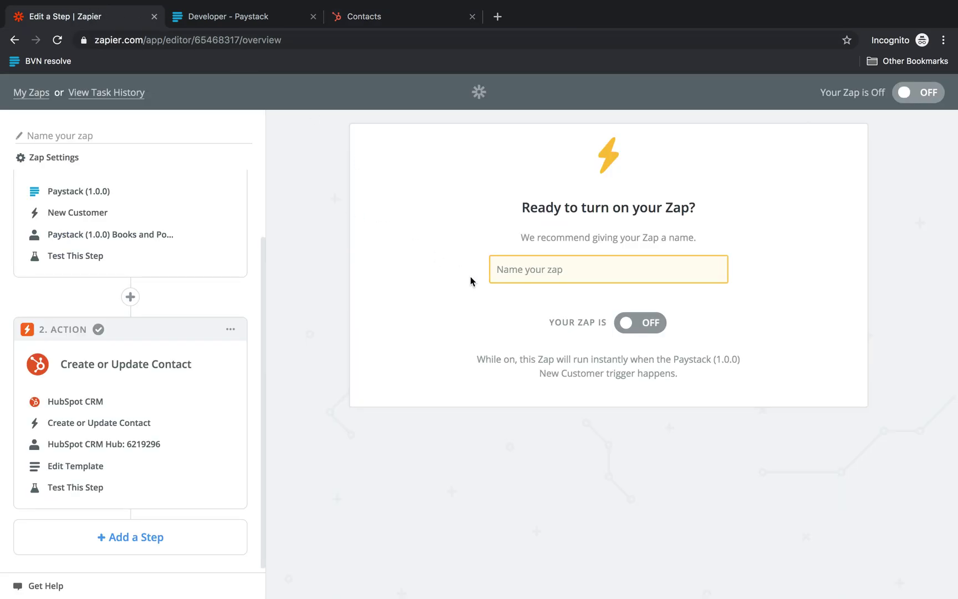
left_click(513, 269)
type("C")
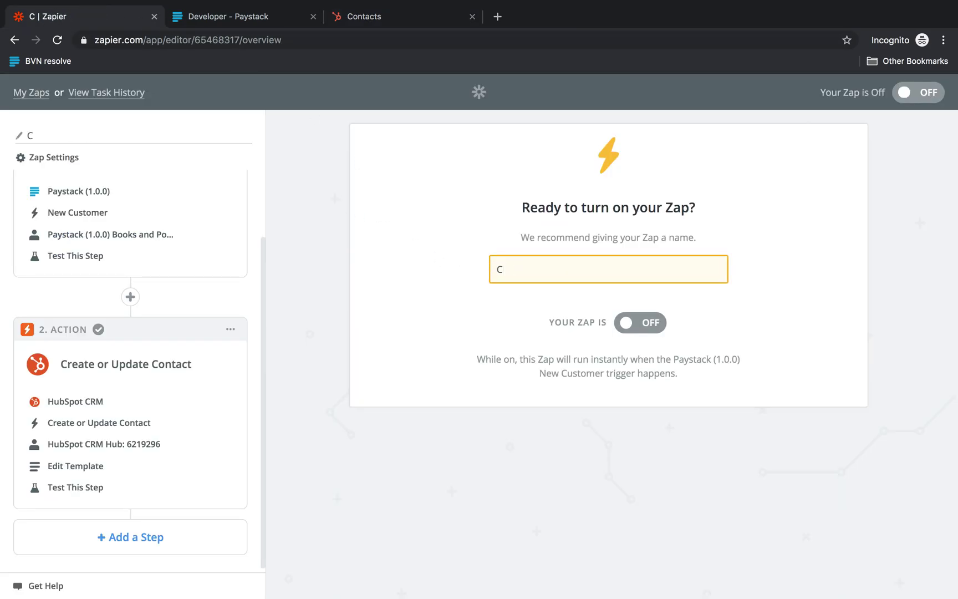
type("ontact Update")
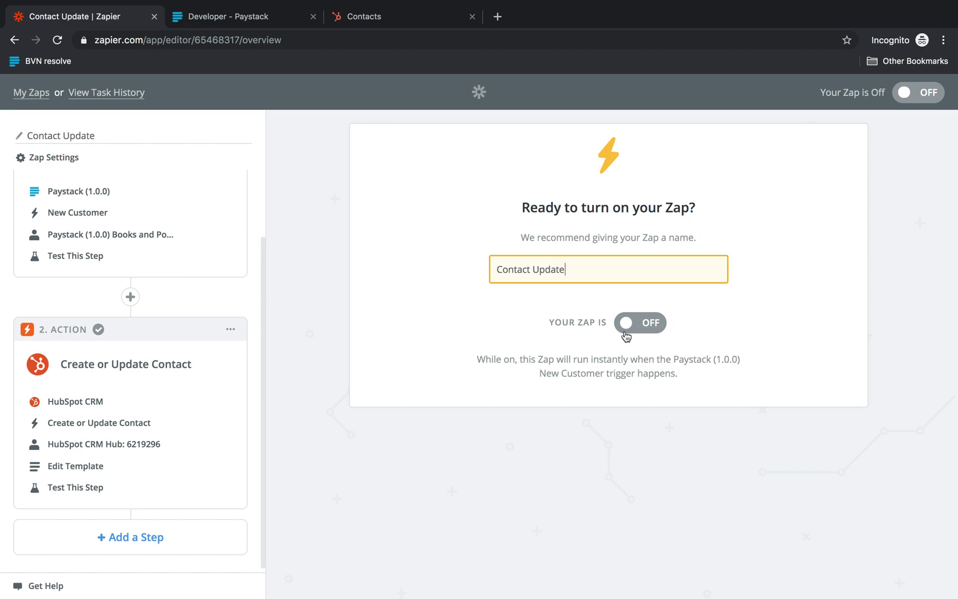
left_click(624, 327)
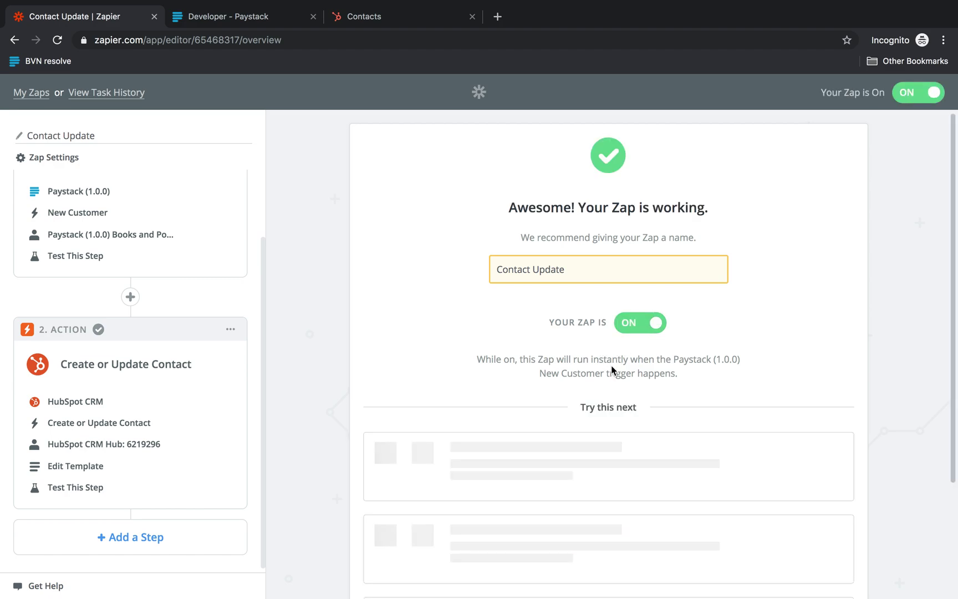
scroll(611, 366, "down", 2)
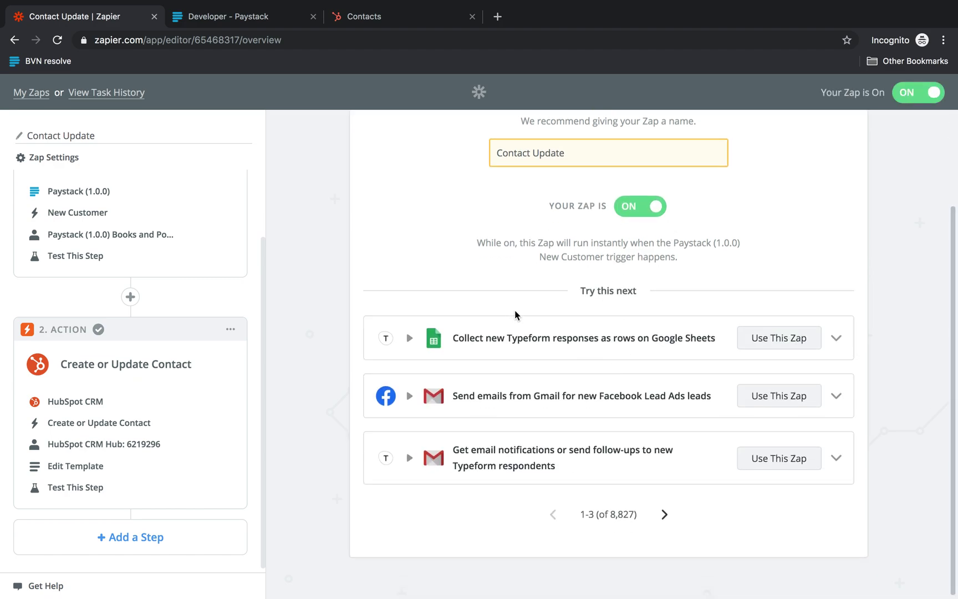